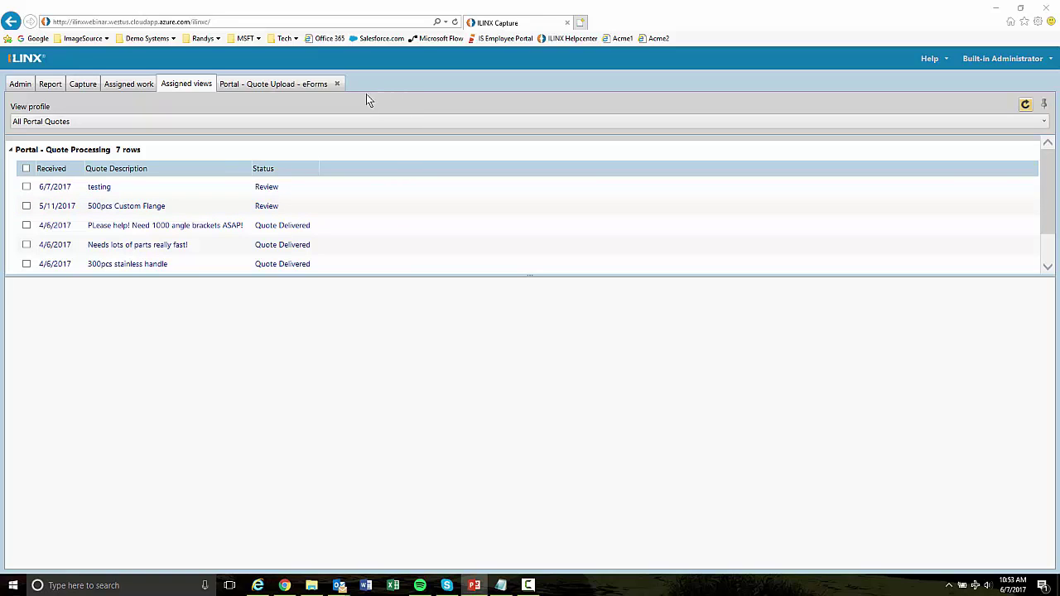
Step: Review the Quote Upload eForm fields and the All Portal Quotes list, then go to WordPress Pages
click(274, 88)
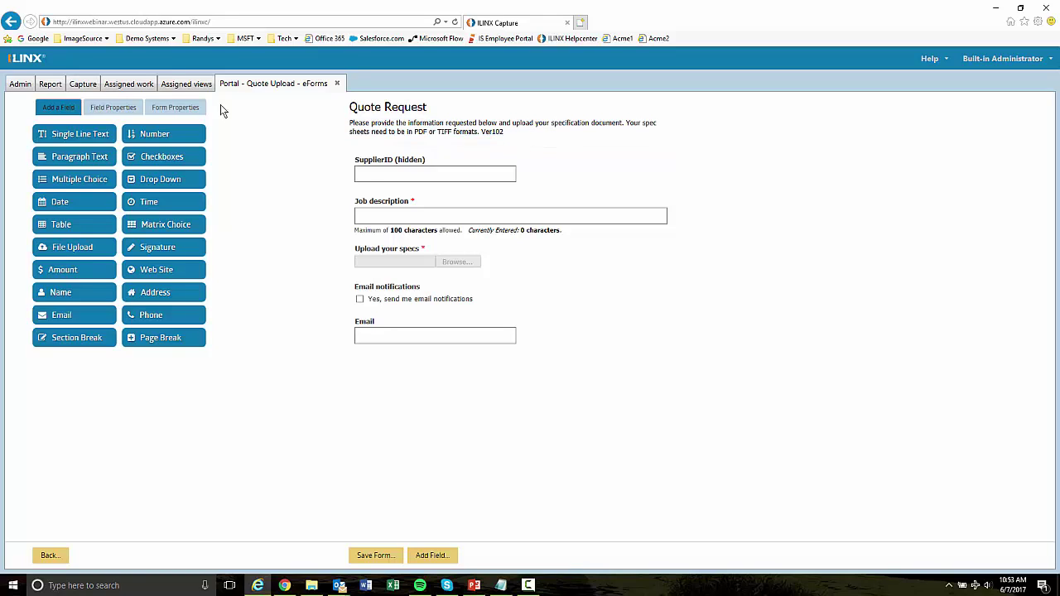
click(189, 84)
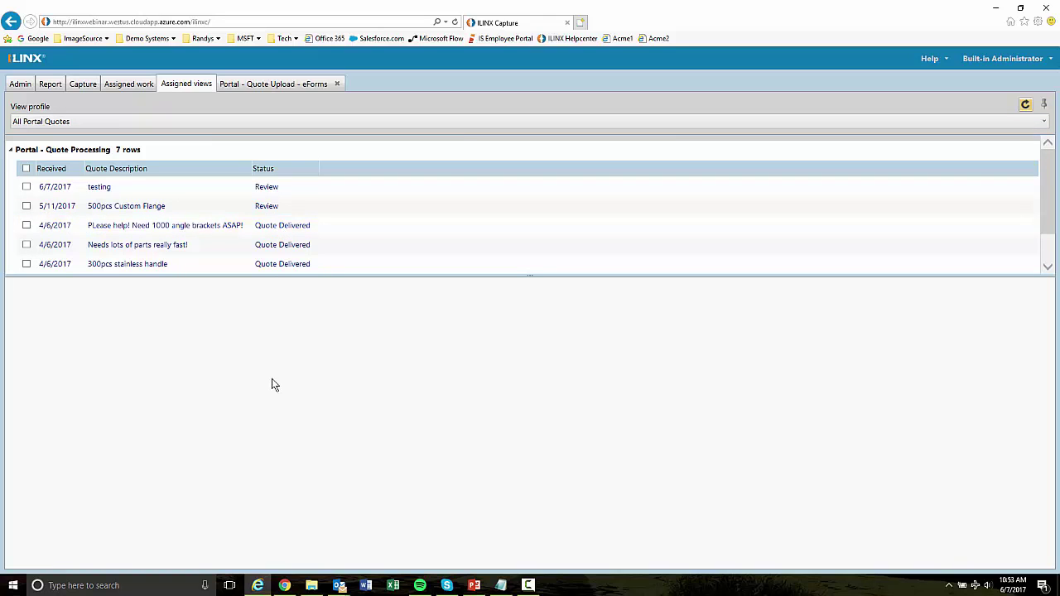
click(284, 585)
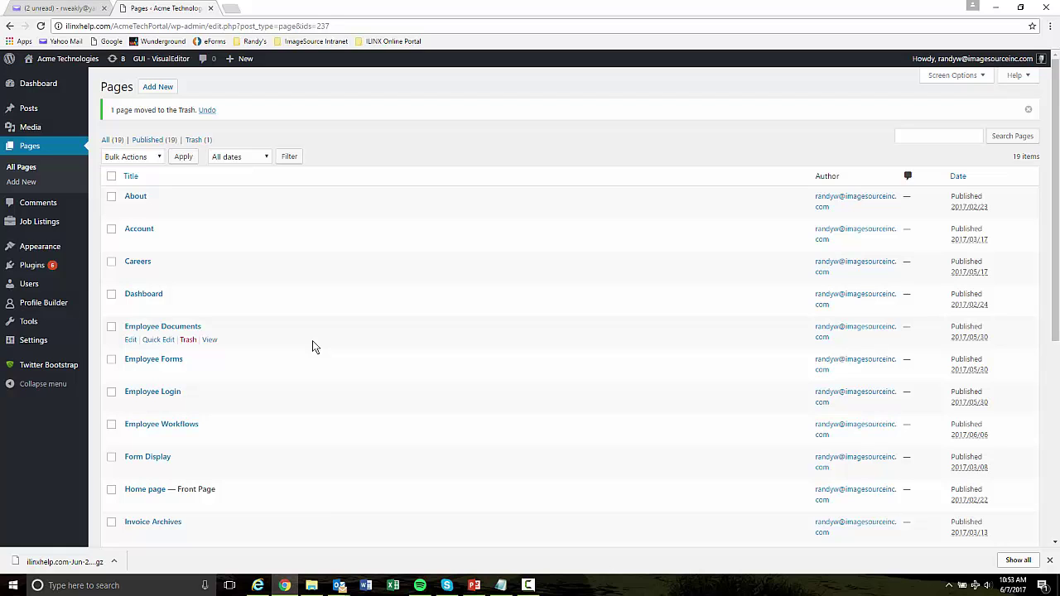
Step: Load the live Acme Technologies site in a new tab, then return to the WordPress Pages admin
click(258, 586)
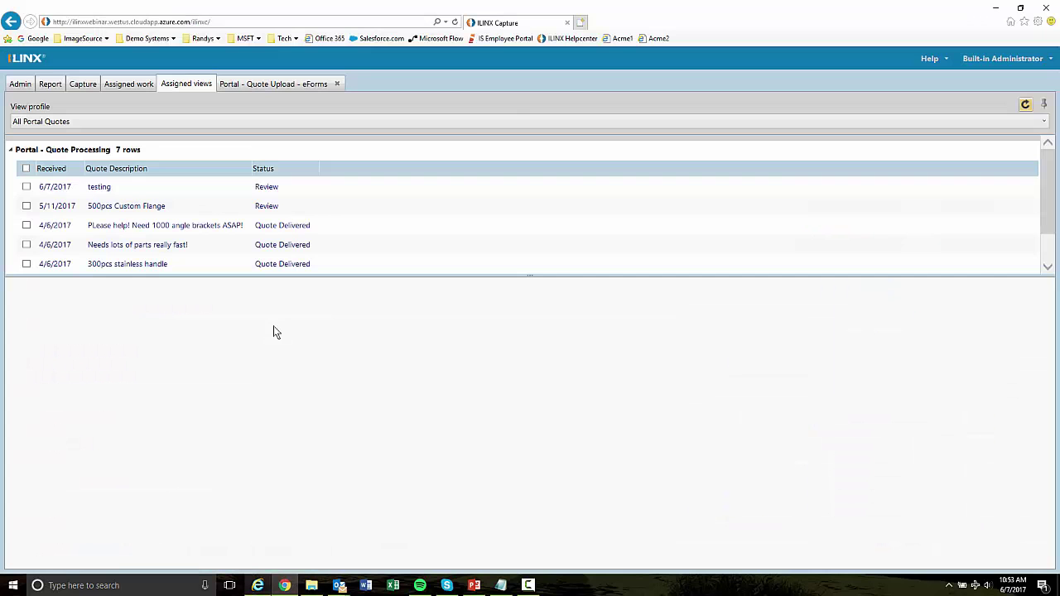
click(582, 22)
click(660, 40)
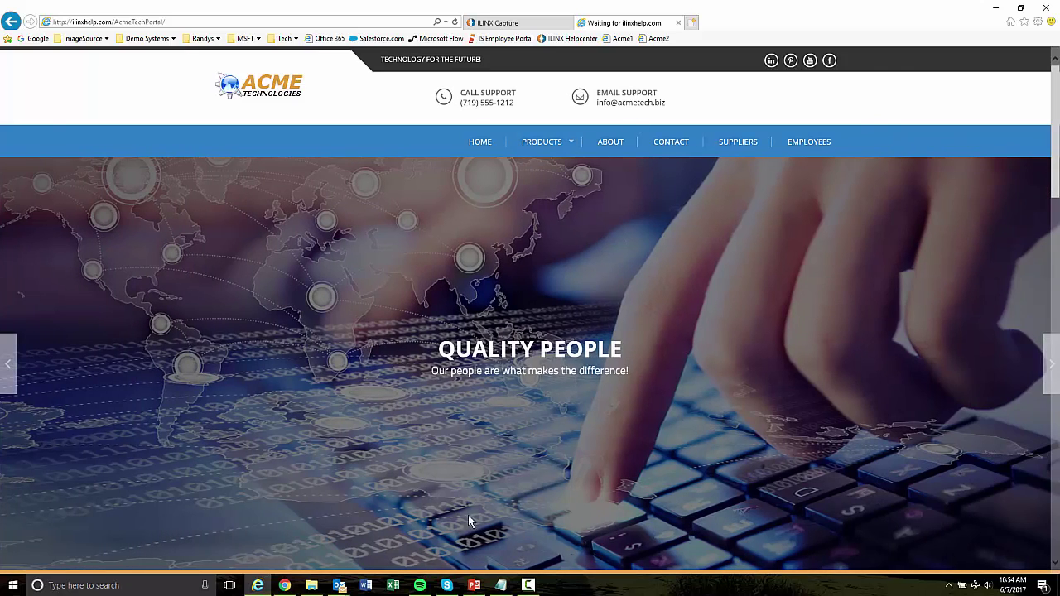
click(285, 586)
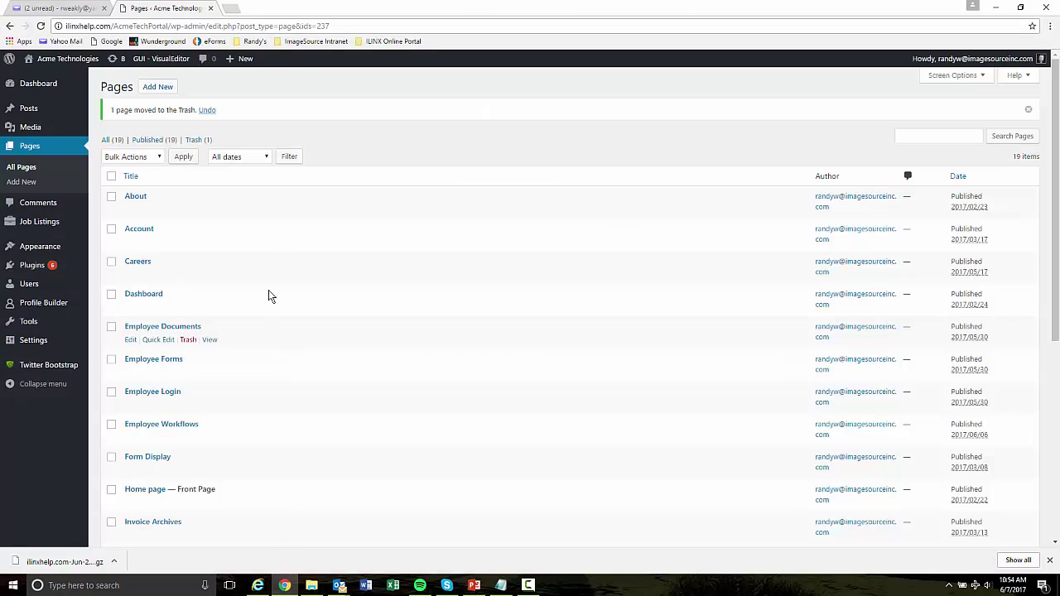
Step: Start a new page titled 'Demo Page'
click(152, 88)
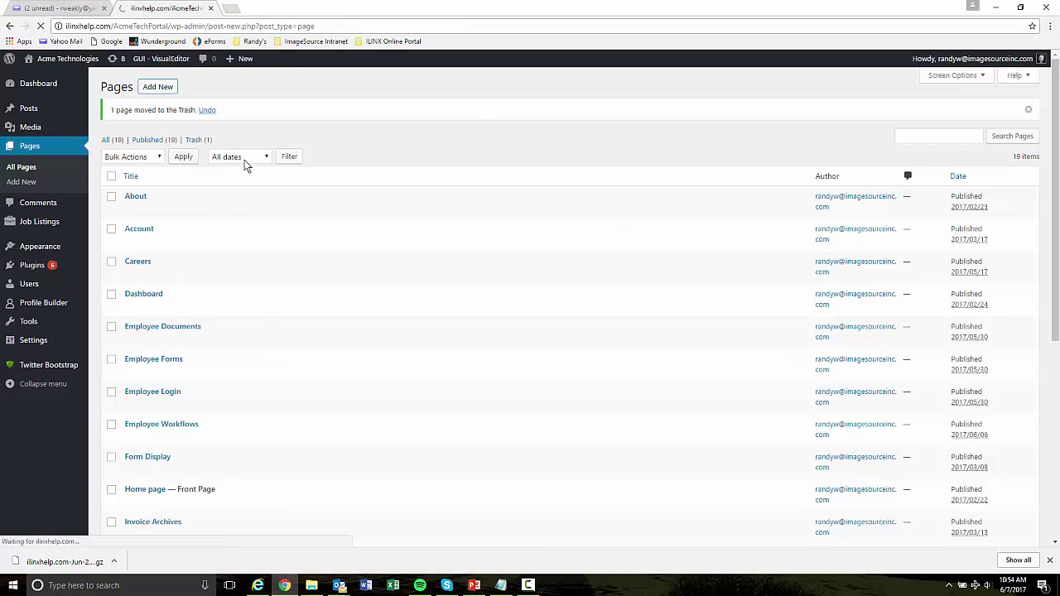
click(210, 122)
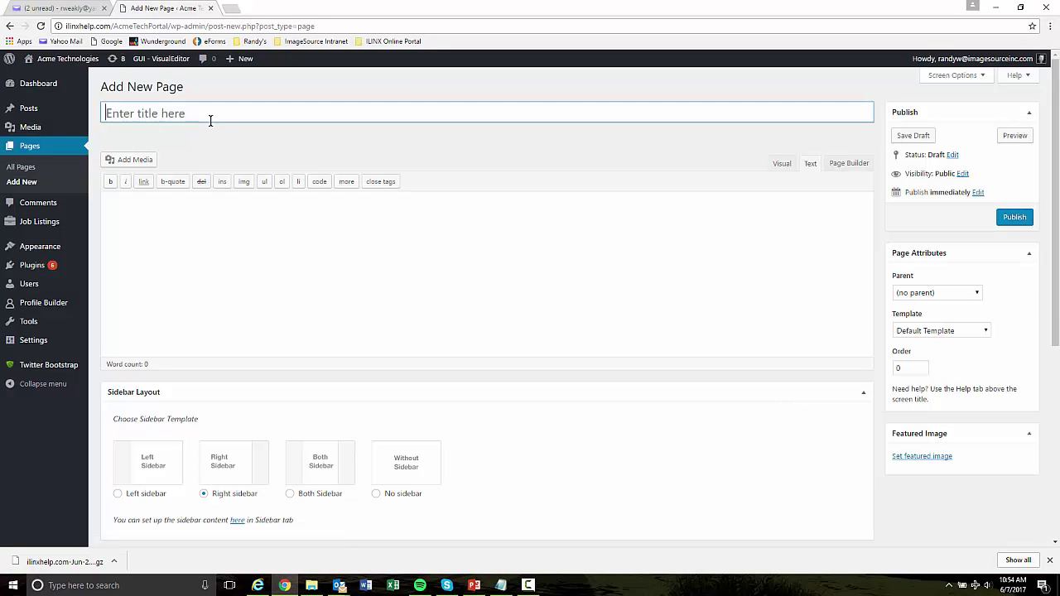
text(Demo Page)
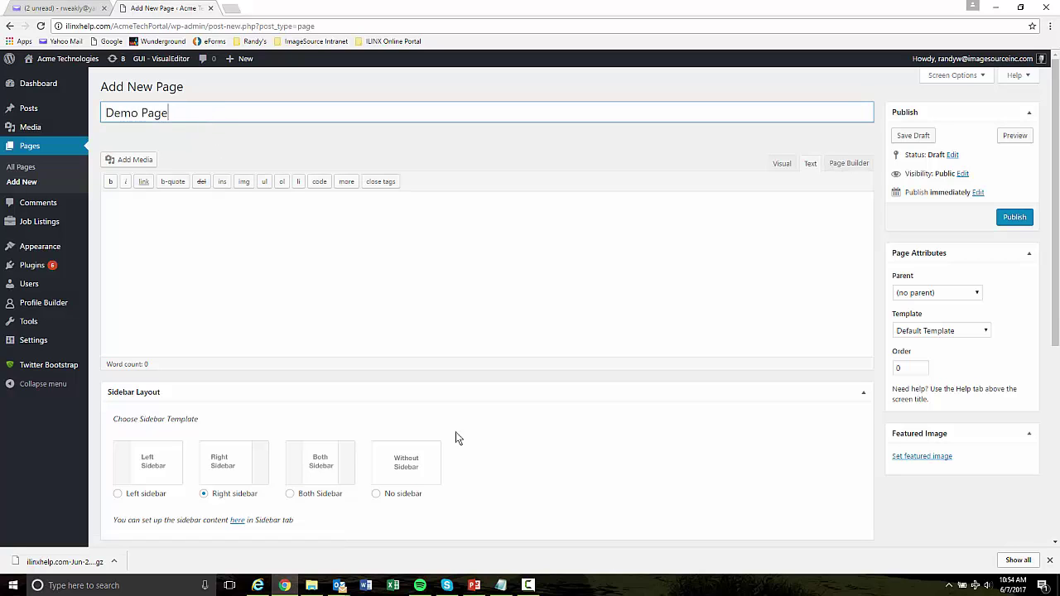
Step: Paste the [ilinx eform button formid=24020 caption="Upload Quote"] shortcode into the page body
click(500, 585)
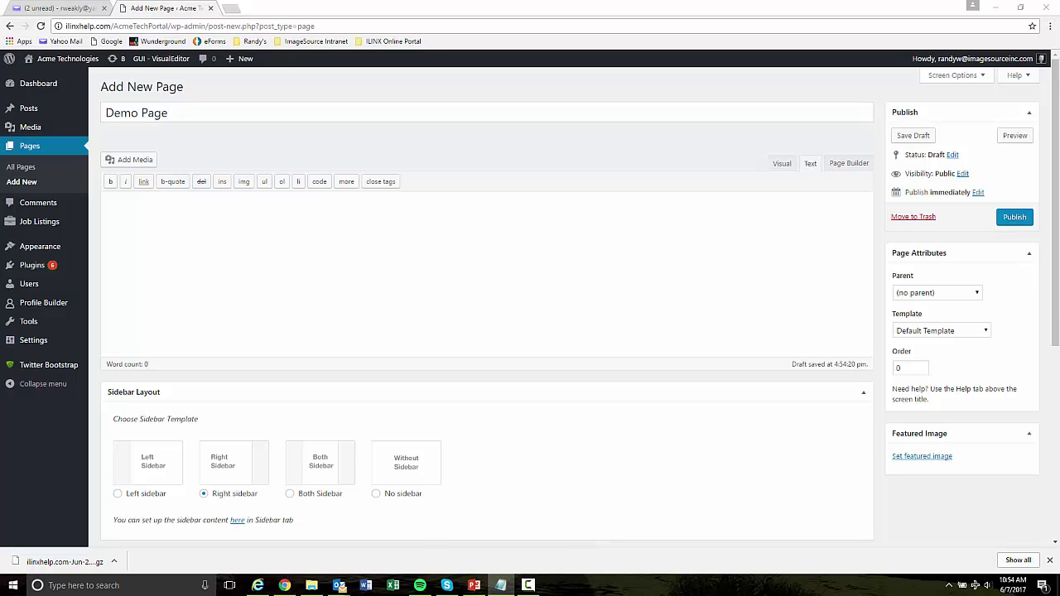
click(356, 235)
text([ilinx eform button formid=24020 caption="Upload Quote"])
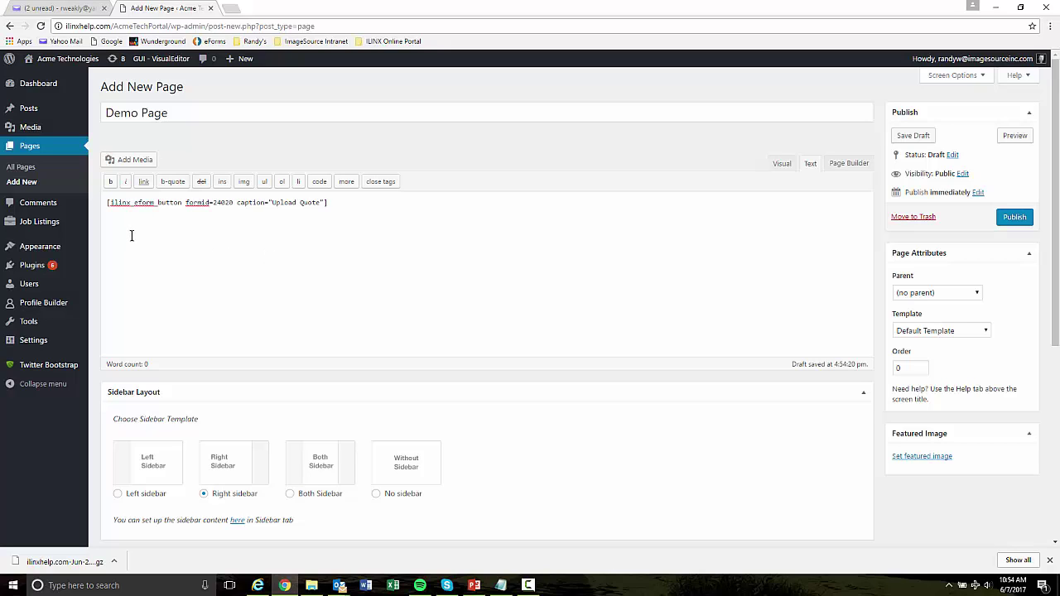
drag(110, 204, 182, 208)
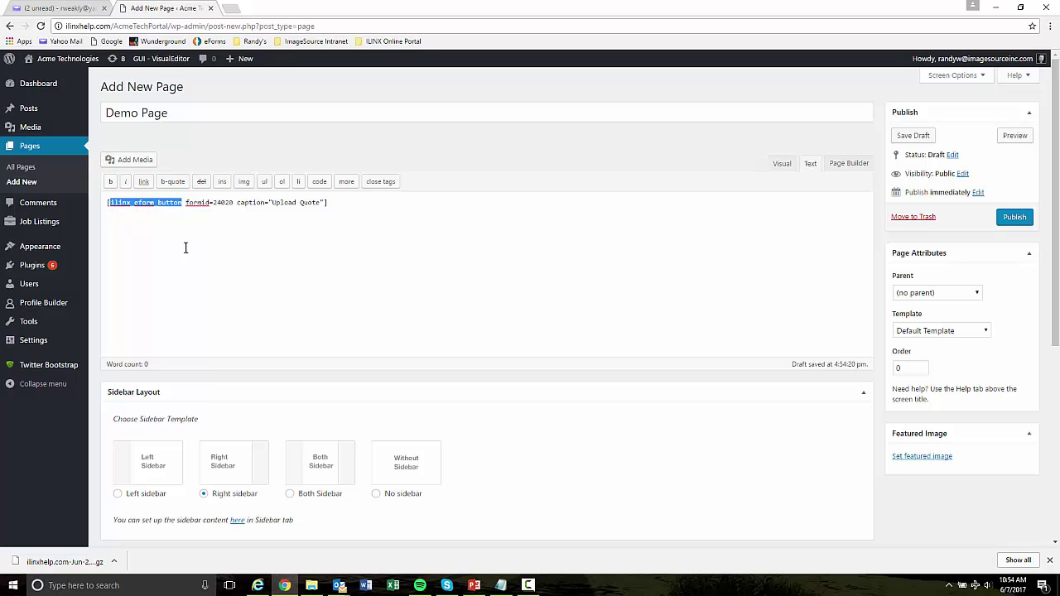
drag(185, 204, 233, 205)
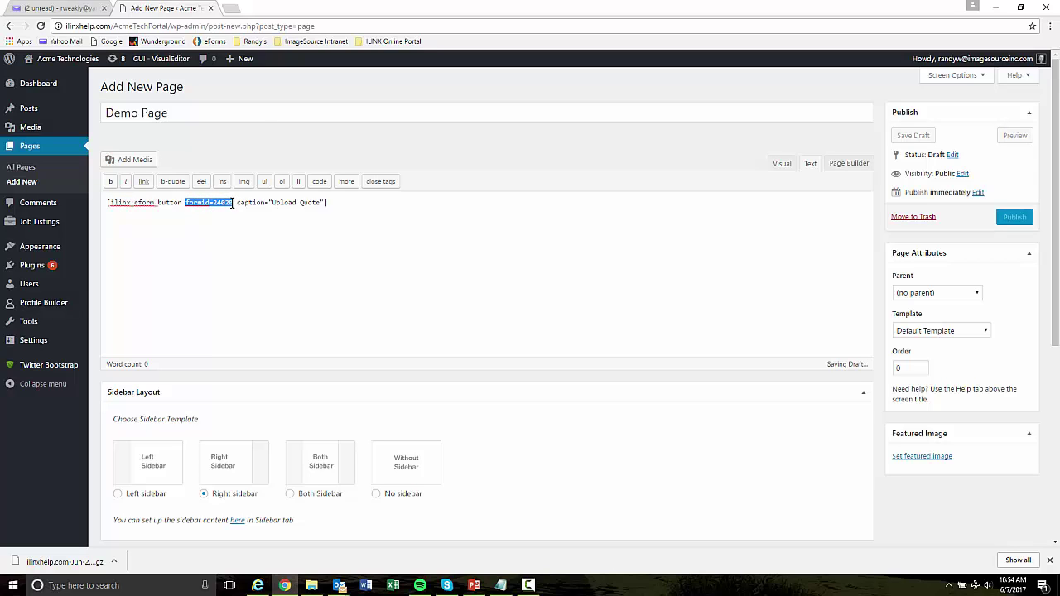
click(272, 222)
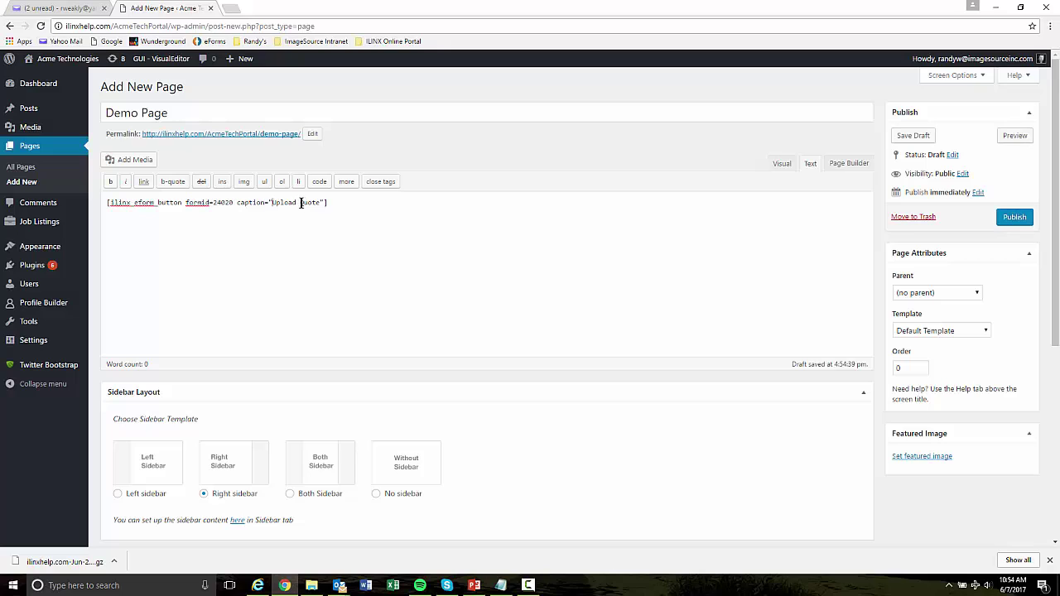
Step: Append 'Yay!' to the Upload Quote caption and paste the Portal Quotes capture view shortcode
click(318, 203)
text(Yay!)
key(F10)
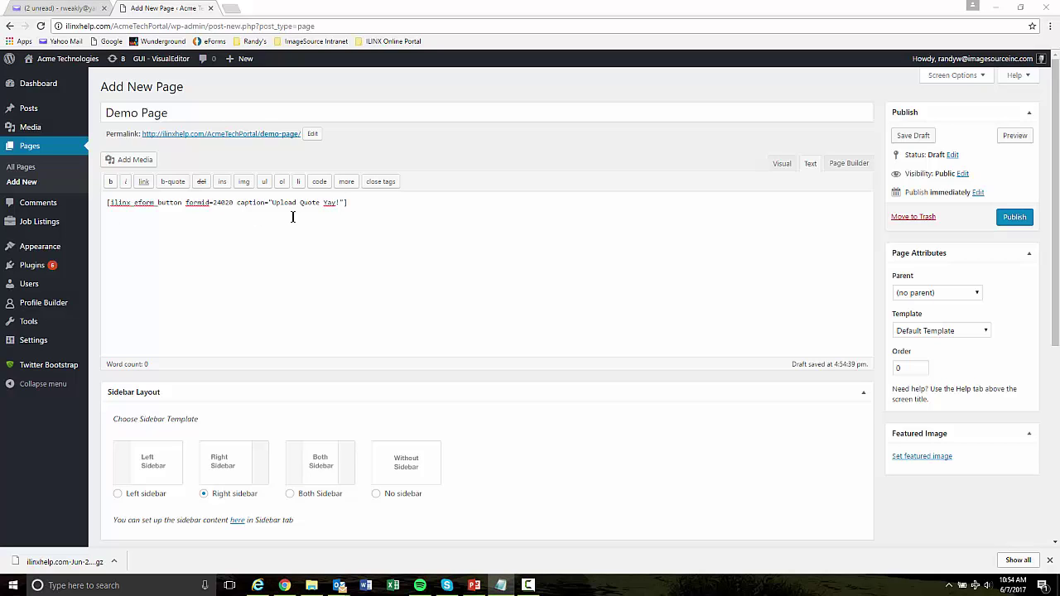
click(391, 202)
text([ilinx_run_capture_view viewname="Portal Quotes"])
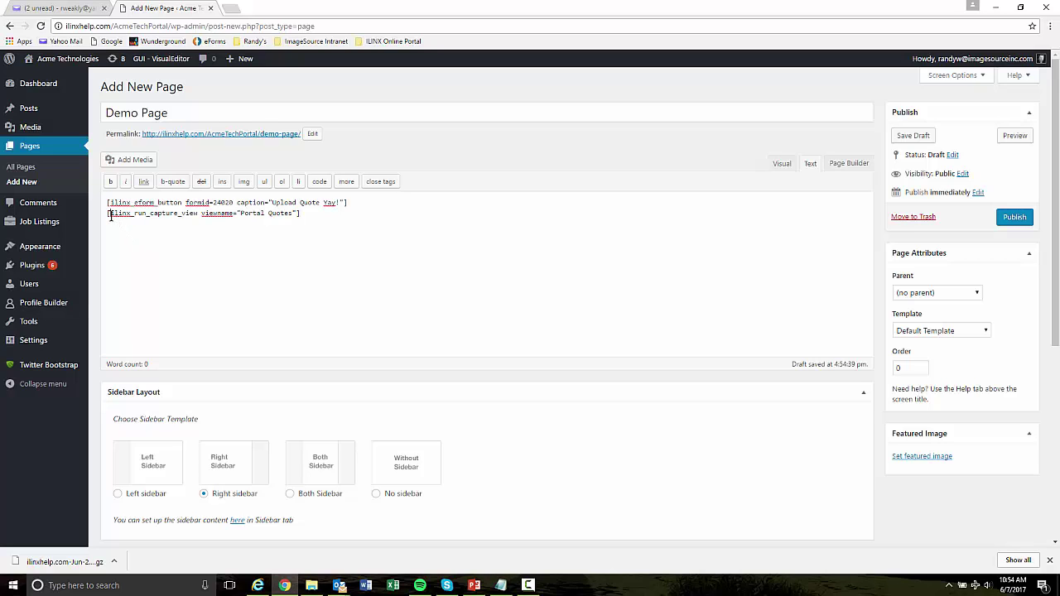
Step: Change the view name to 'All Portal Quotes' and add the line 'This is my great page!'
drag(110, 213, 198, 214)
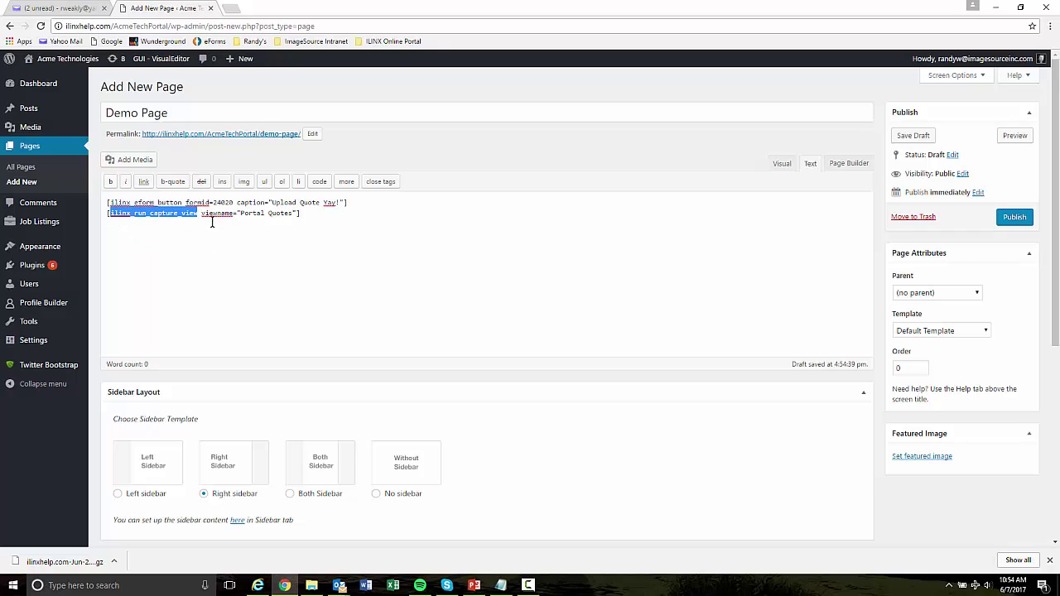
click(240, 213)
text(All)
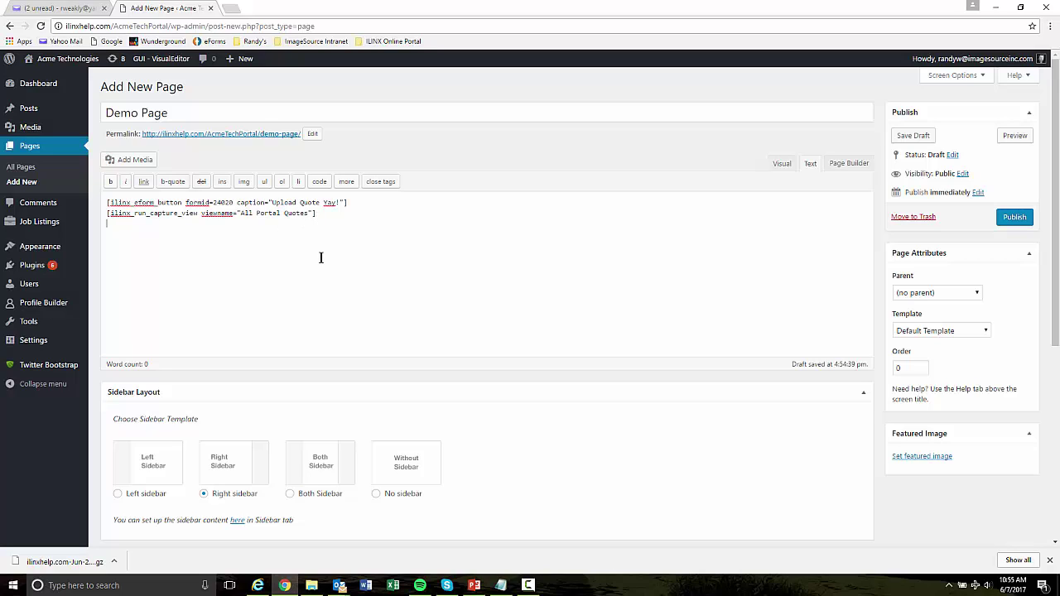
text(This is my great page!)
Step: Publish Demo Page, add it to the primary menu and save, then view the live site
click(1014, 218)
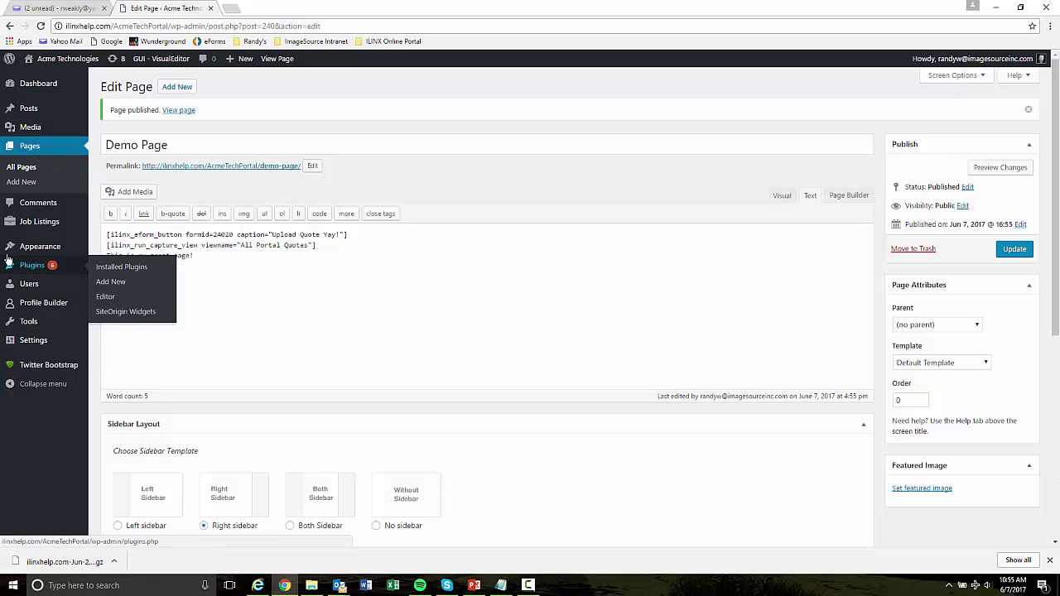
mouse_move(15, 254)
click(106, 296)
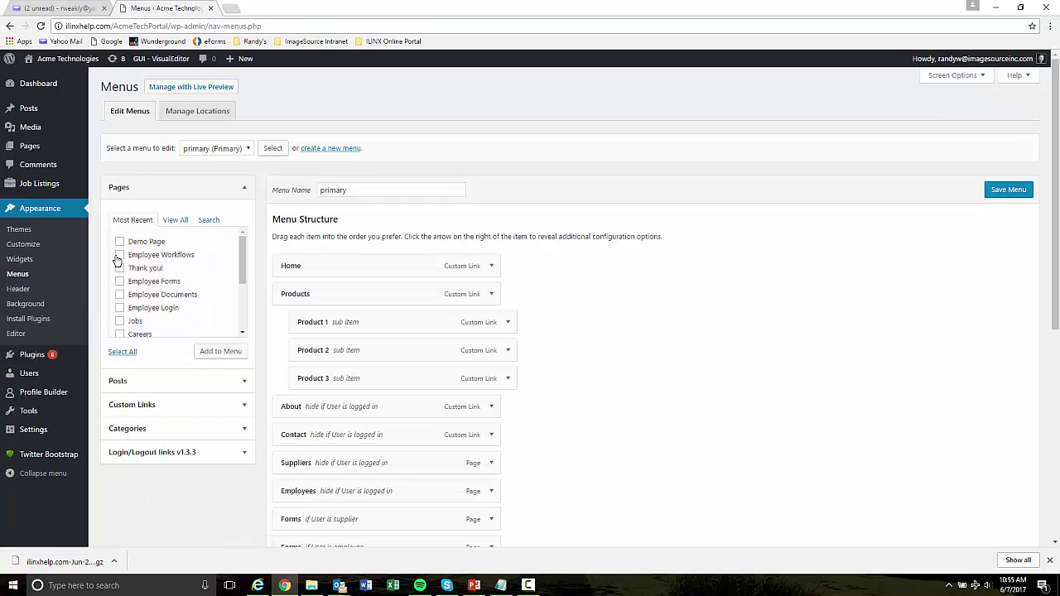
click(120, 242)
click(220, 351)
scroll(621, 402, down, 4)
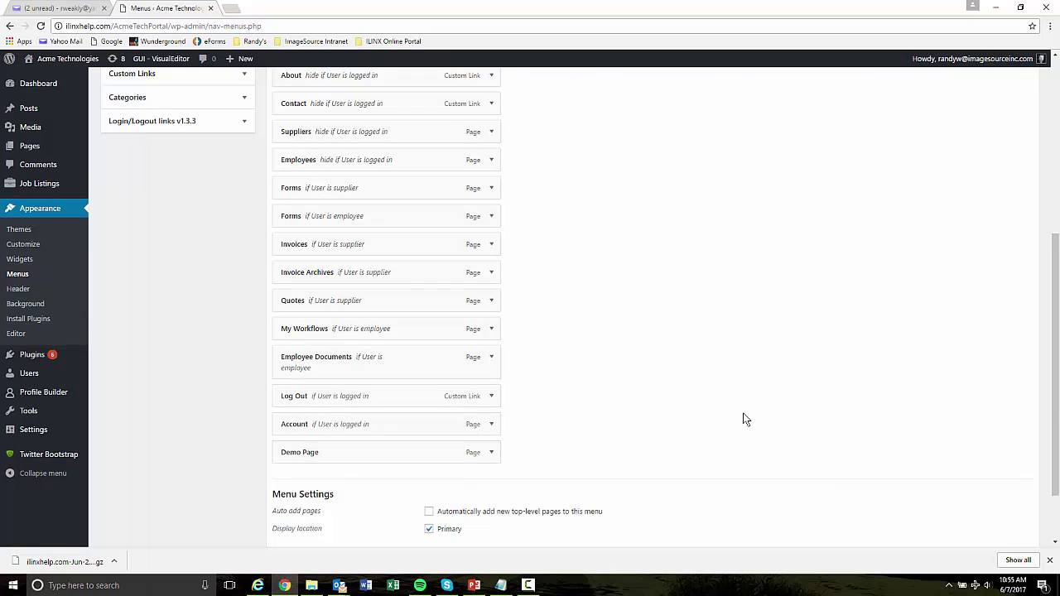
scroll(743, 419, up, 4)
click(995, 139)
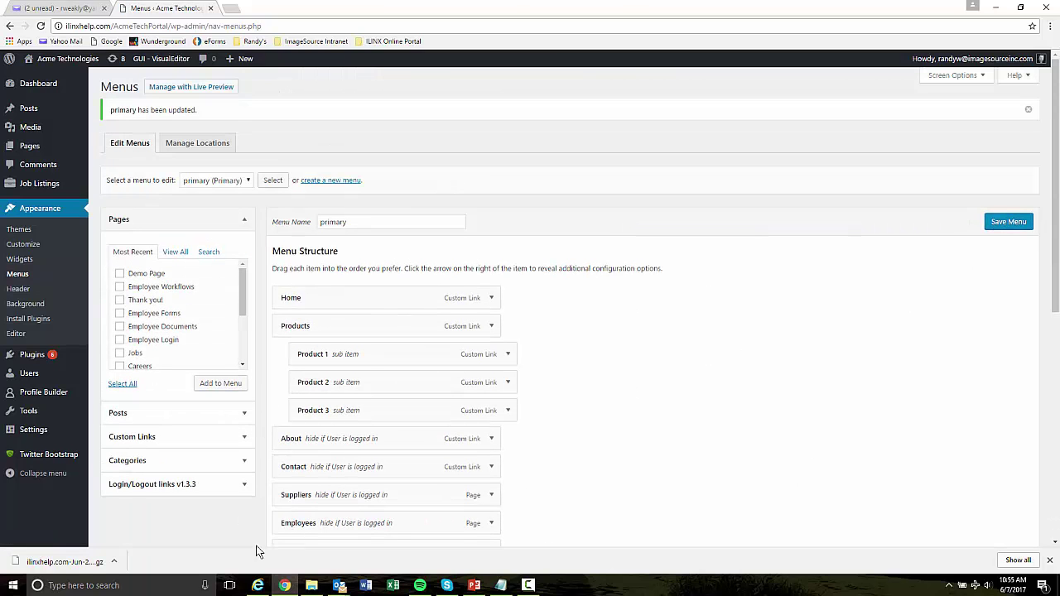
click(258, 586)
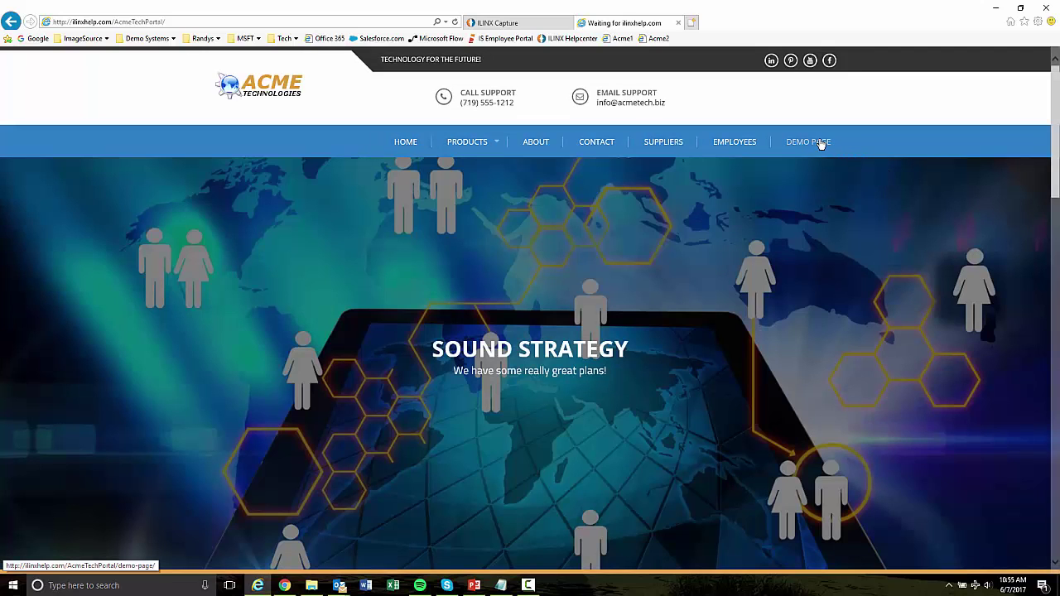
Step: On the live Demo Page, try the Upload Quote form, then sort quotes by Quote Description
click(820, 143)
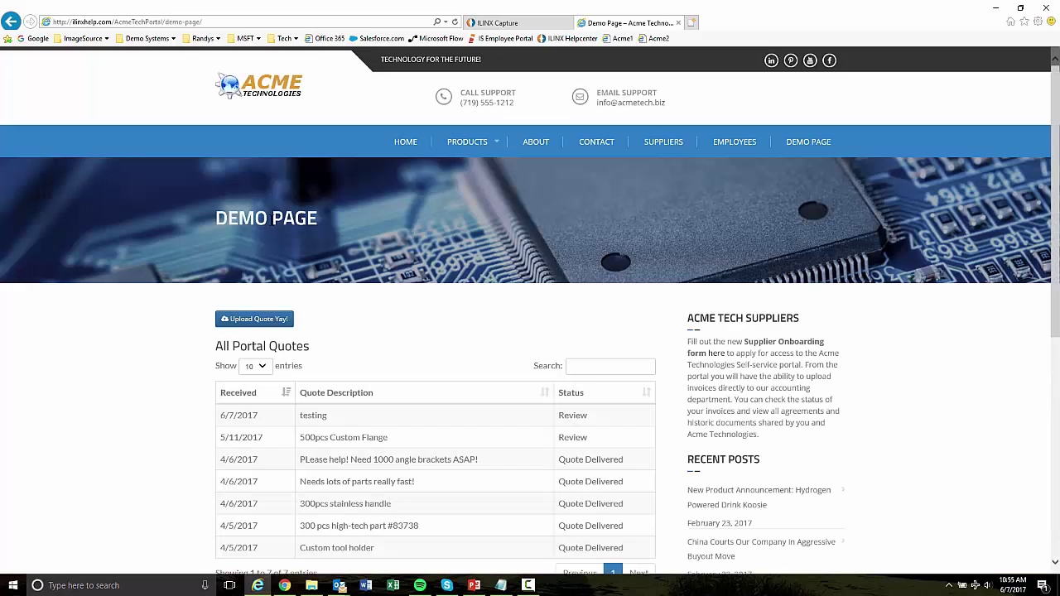
scroll(192, 287, down, 3)
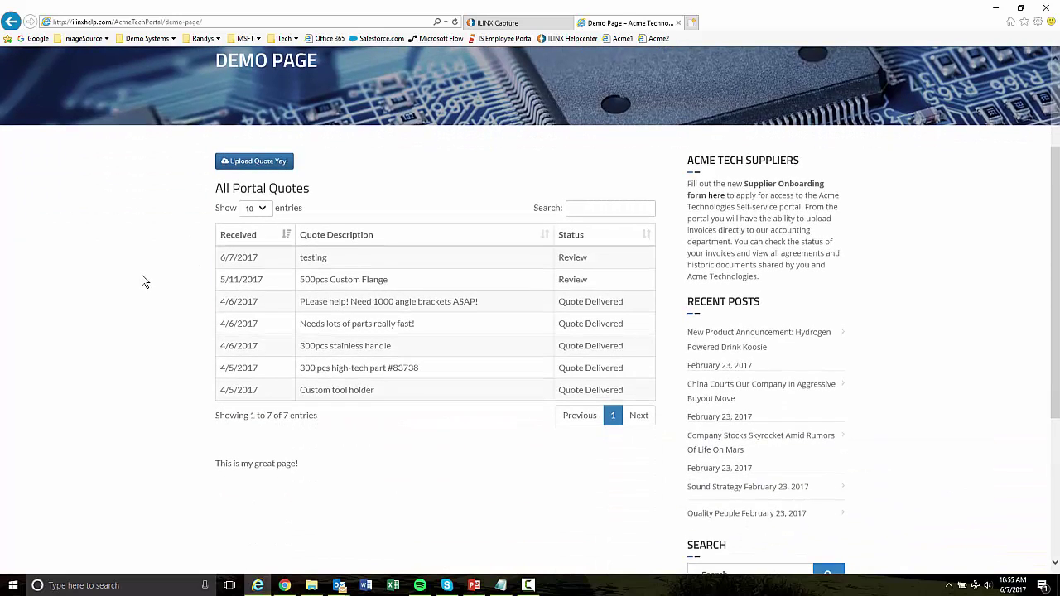
click(271, 165)
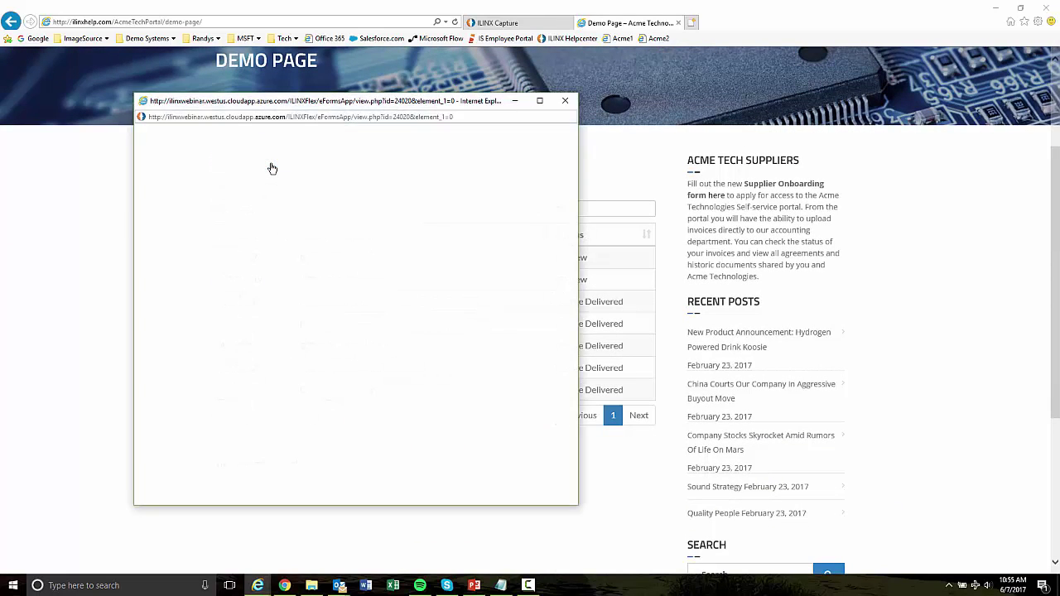
click(565, 100)
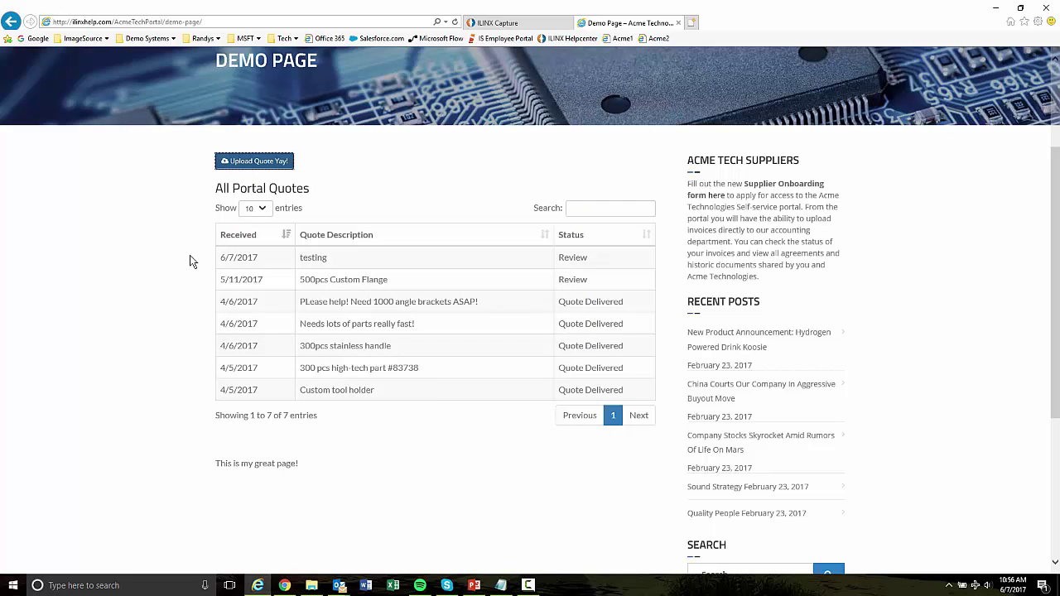
click(290, 238)
click(544, 237)
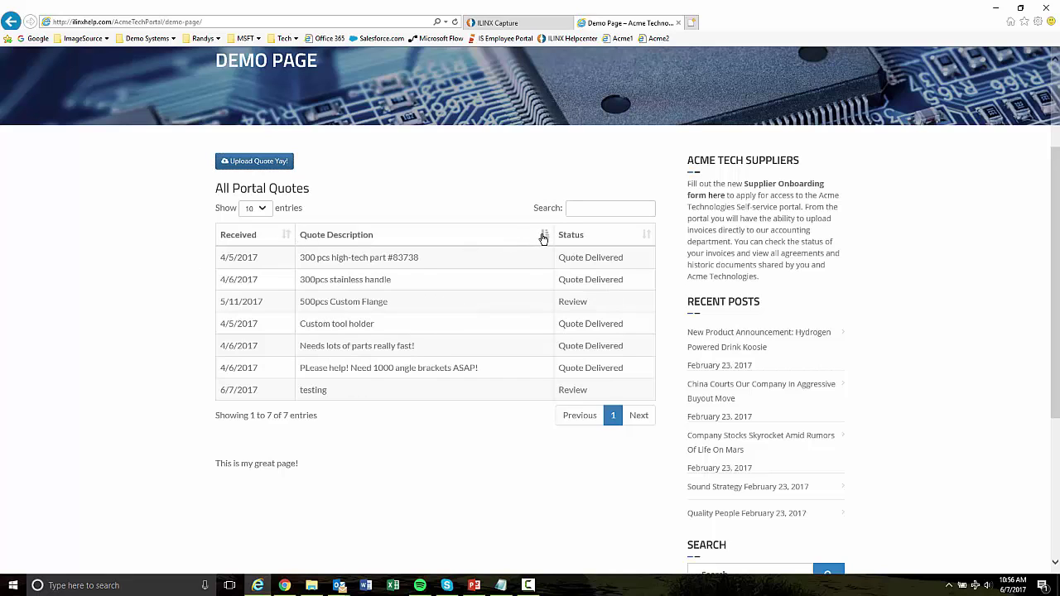
Step: Compare the 7 quotes in ILINX Capture, then sort the Demo Page quotes table by Status
click(501, 24)
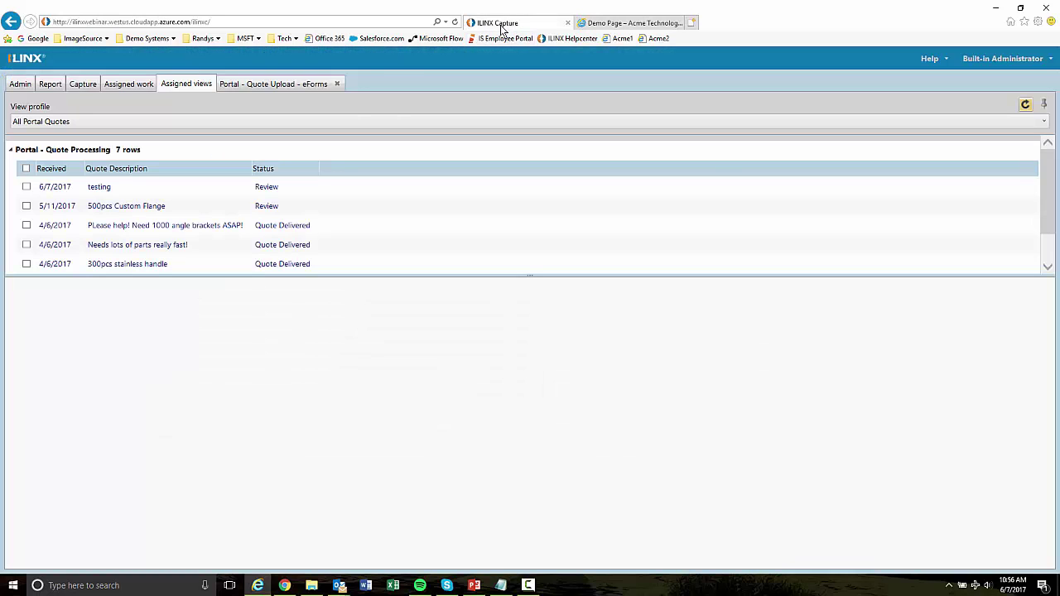
drag(580, 276, 588, 398)
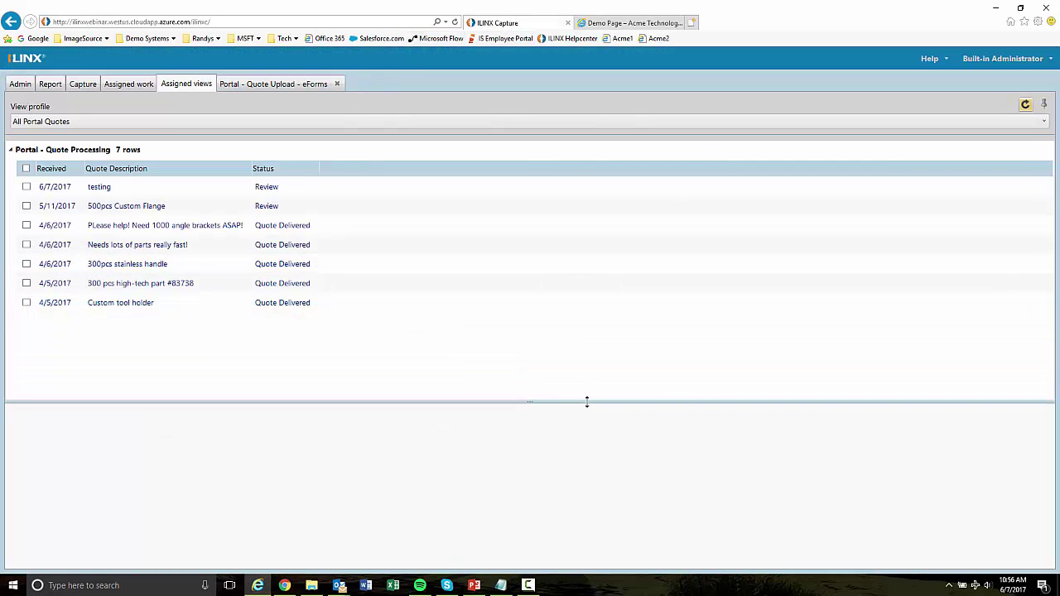
click(626, 23)
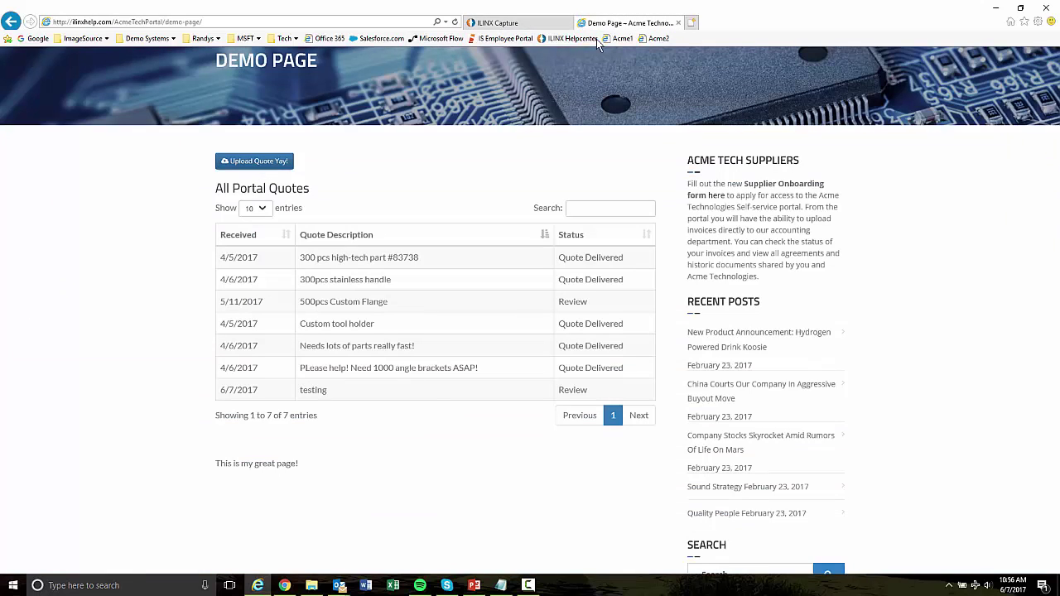
click(574, 237)
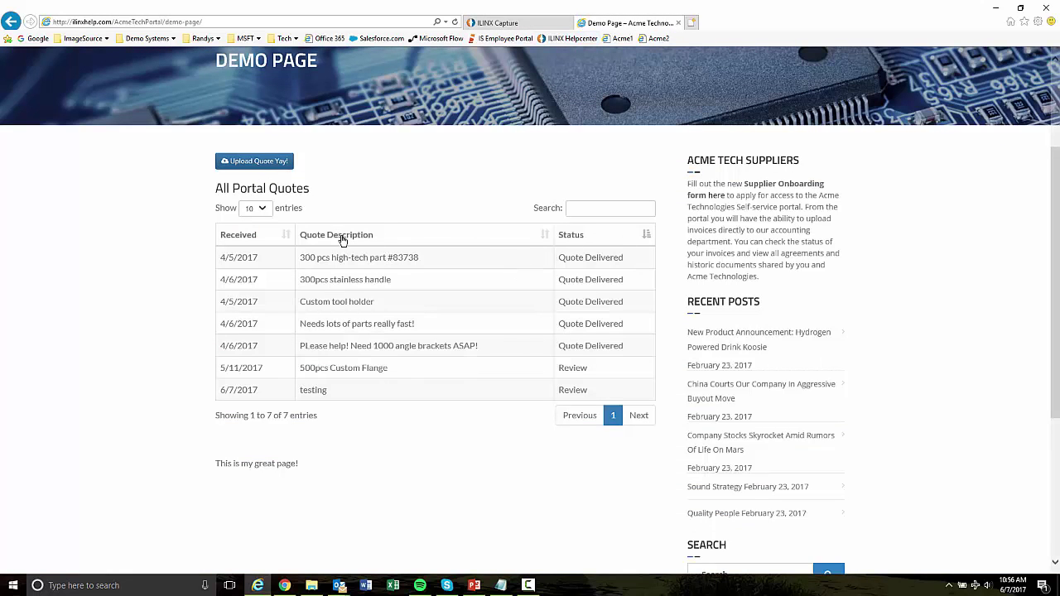
Step: Highlight the 'This is my great page!' line on the live Demo Page and scroll back up
drag(308, 468, 212, 467)
click(343, 468)
click(259, 166)
scroll(417, 183, up, 2)
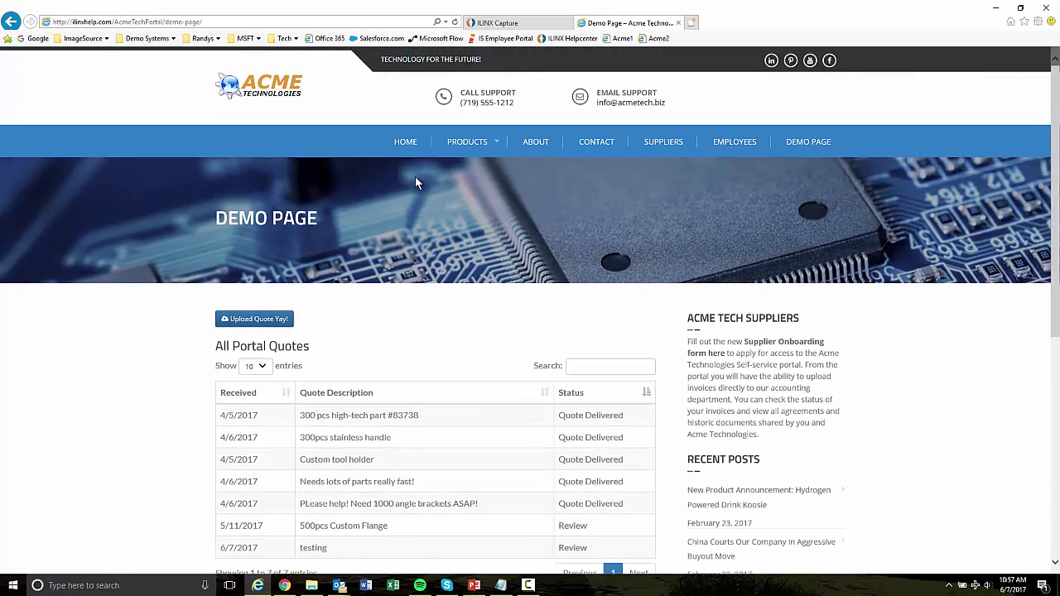